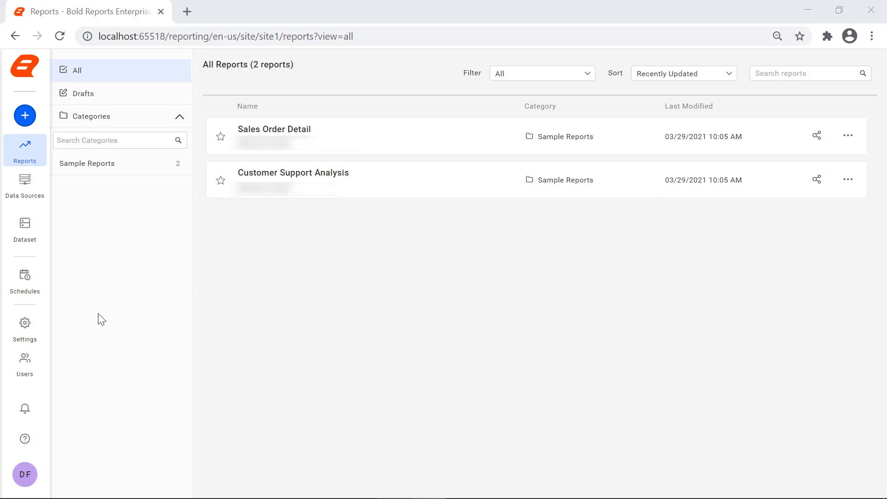
Check the site's email settings, then open and dismiss the Customer Support Analysis report's actions.
left_click(35, 337)
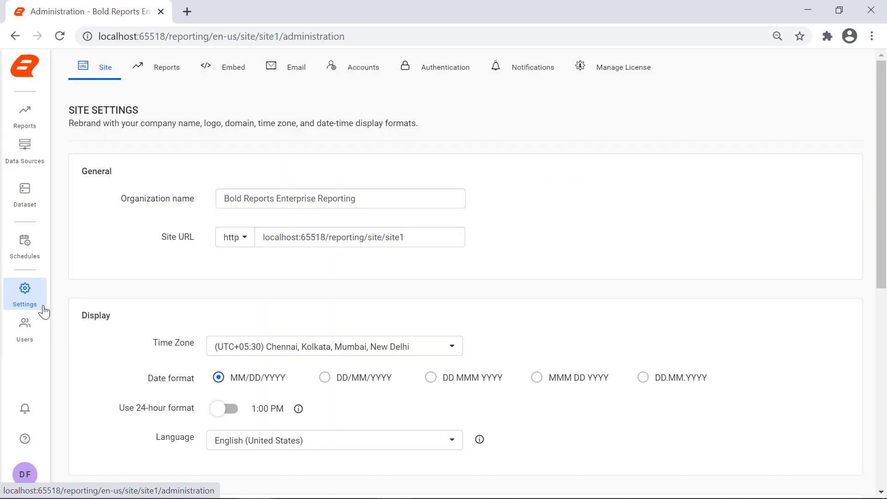
left_click(267, 80)
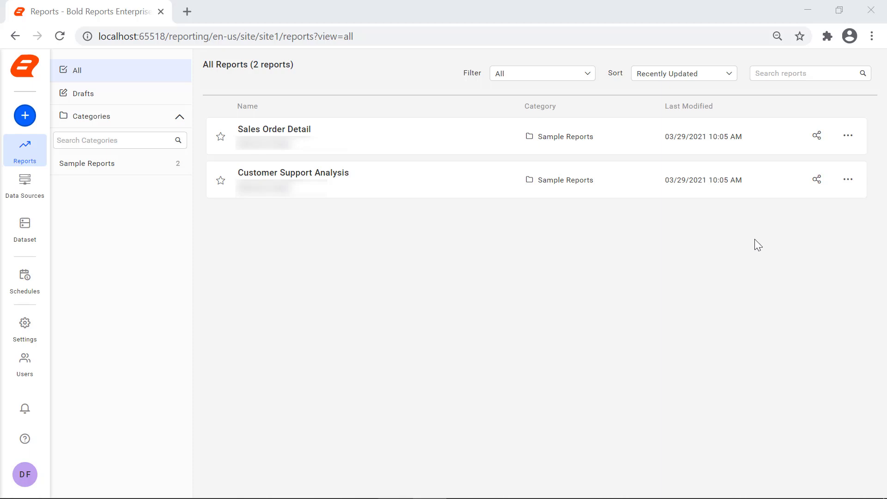
left_click(851, 181)
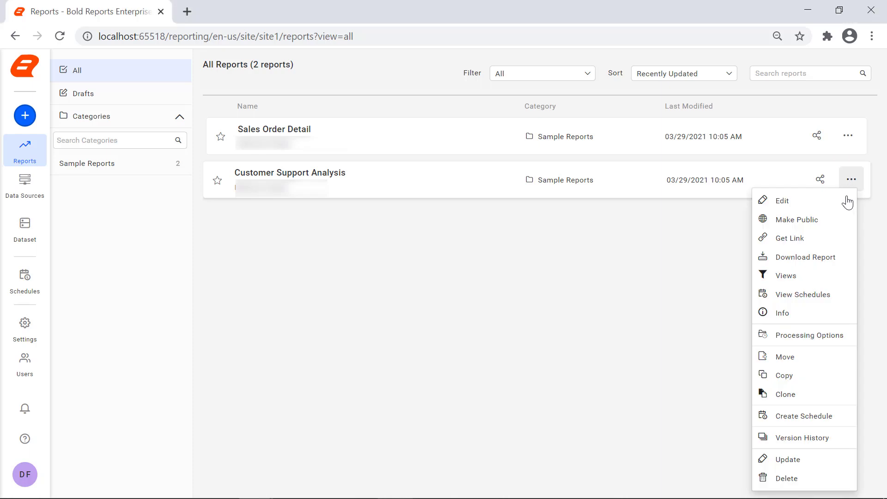
left_click(828, 417)
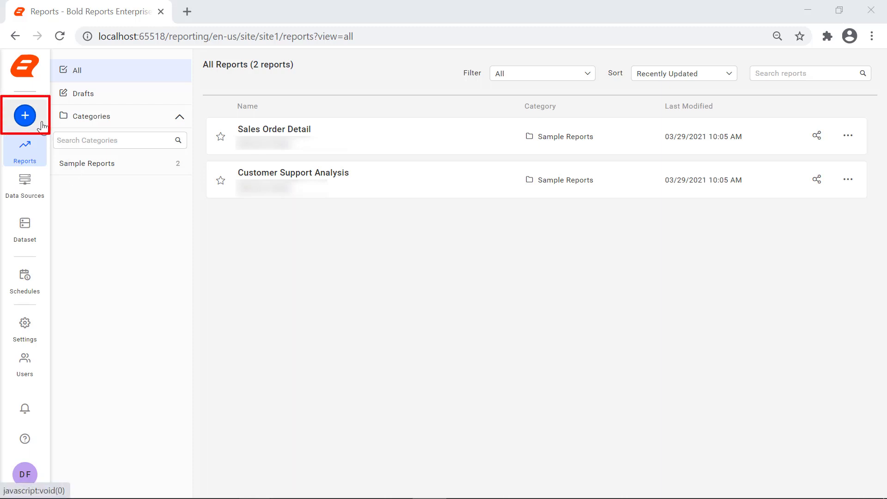
Go to the Schedules page, which has no schedules yet.
left_click(42, 125)
scroll(79, 246, "down", 2)
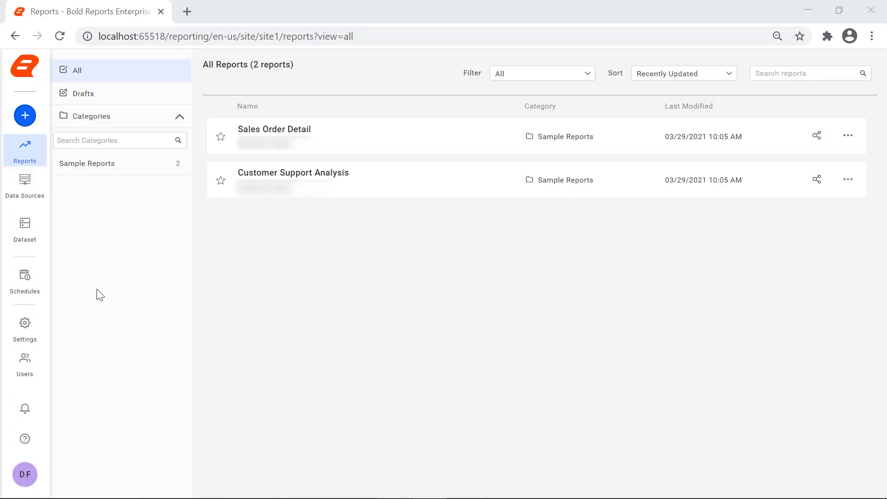
left_click(39, 296)
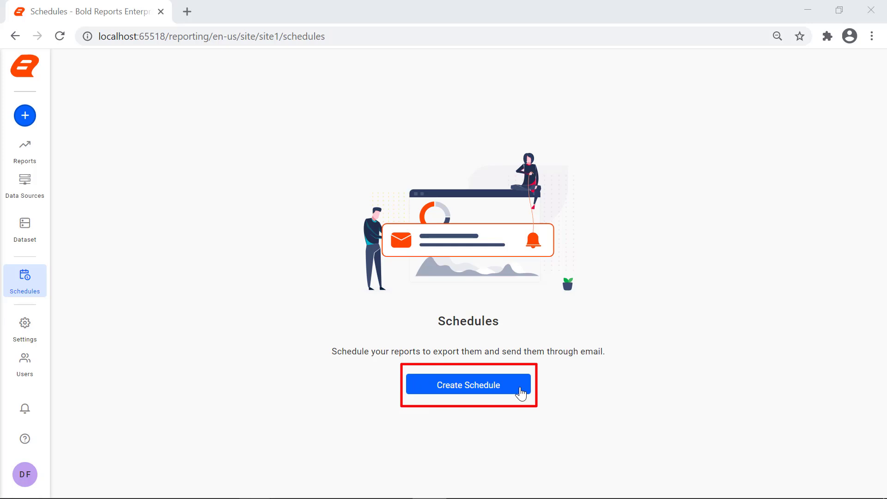
Start a new schedule and choose Sample Reports as its category.
left_click(521, 394)
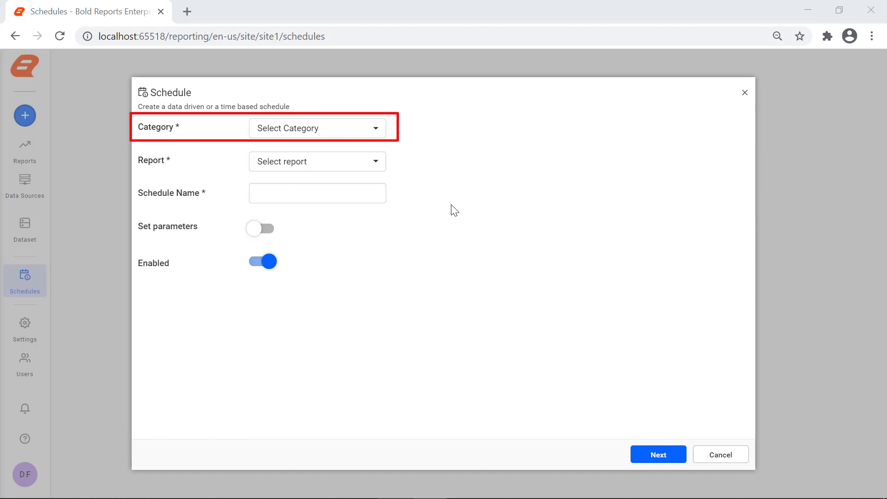
left_click(376, 131)
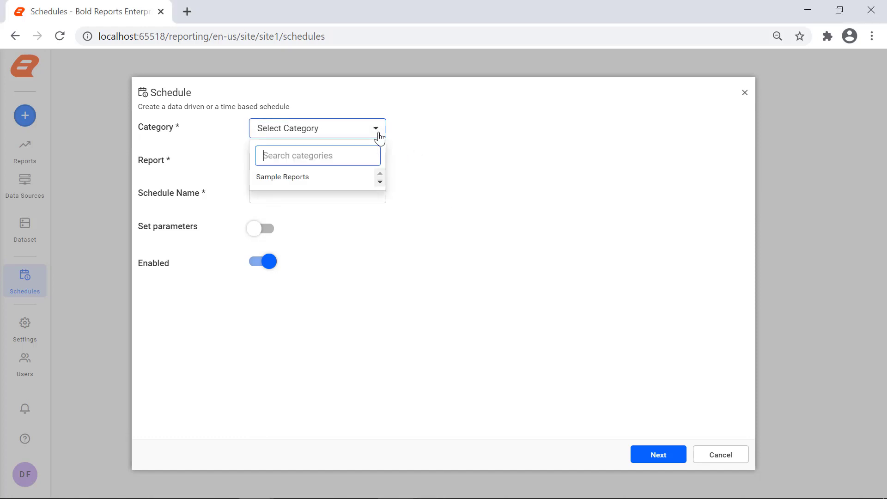
left_click(340, 184)
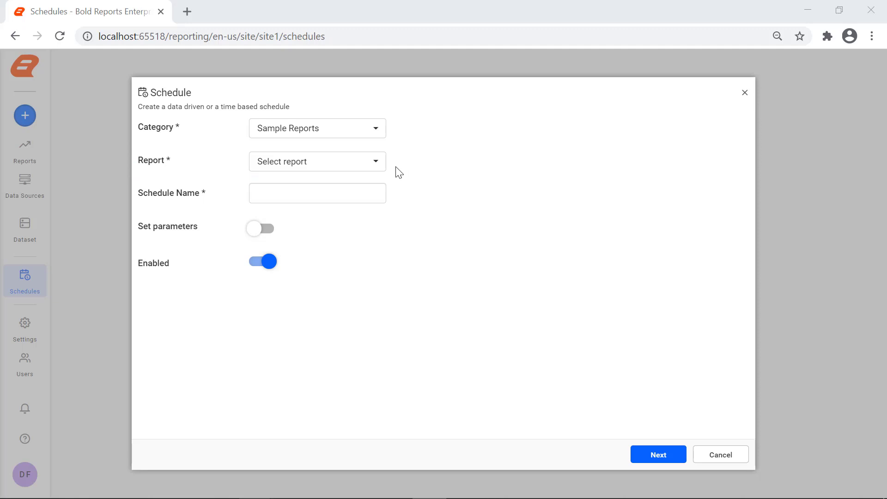
left_click(379, 167)
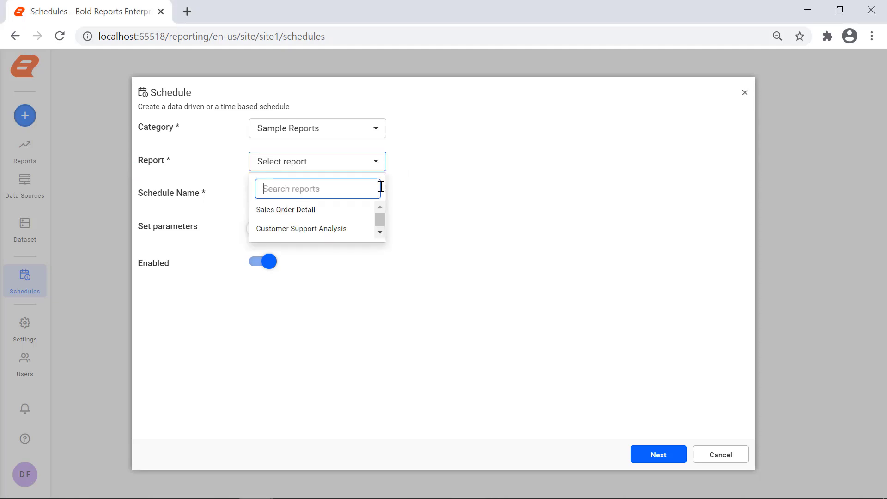
Pick the Sales Order Detail report, name the schedule 'Sales Order Daily Scheduler', and enable Set parameters.
left_click(366, 212)
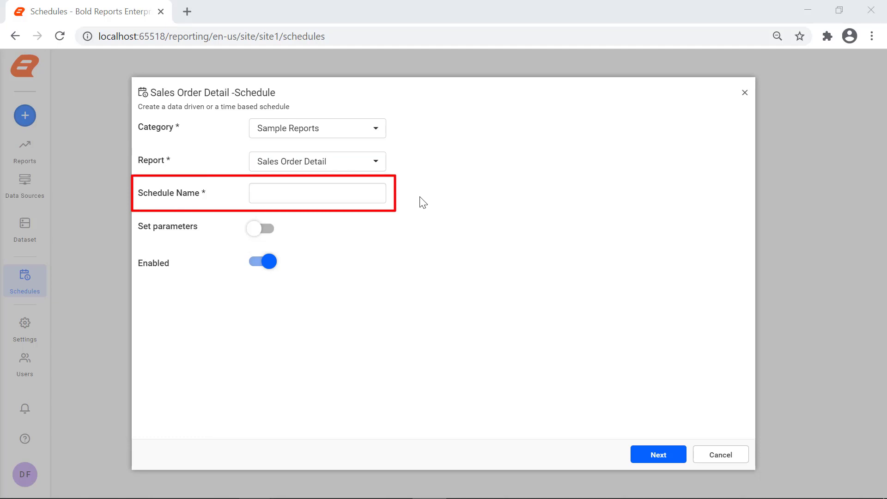
left_click(371, 194)
type("Sales Order Daily Scheduler")
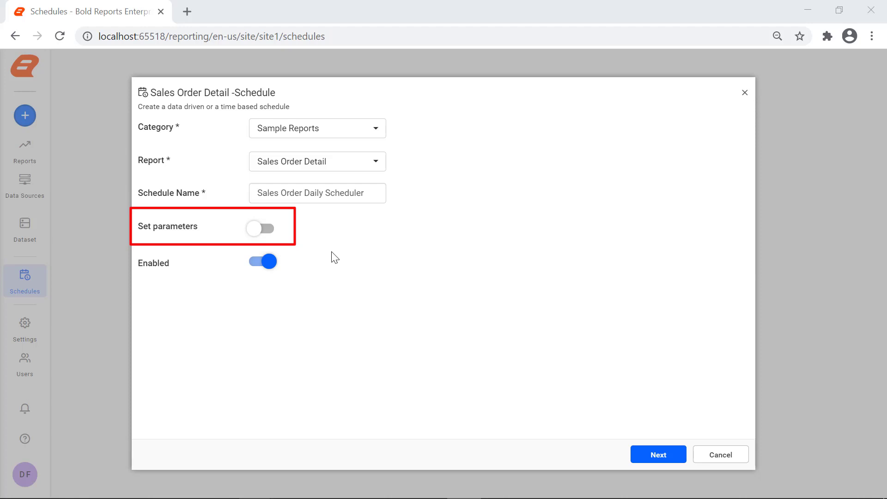
left_click(270, 233)
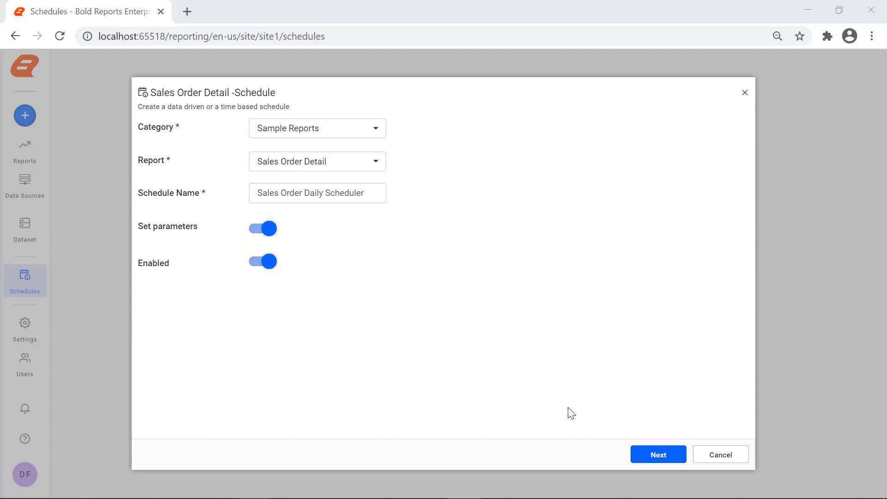
Continue past the report parameters page to the recurrence settings.
left_click(654, 458)
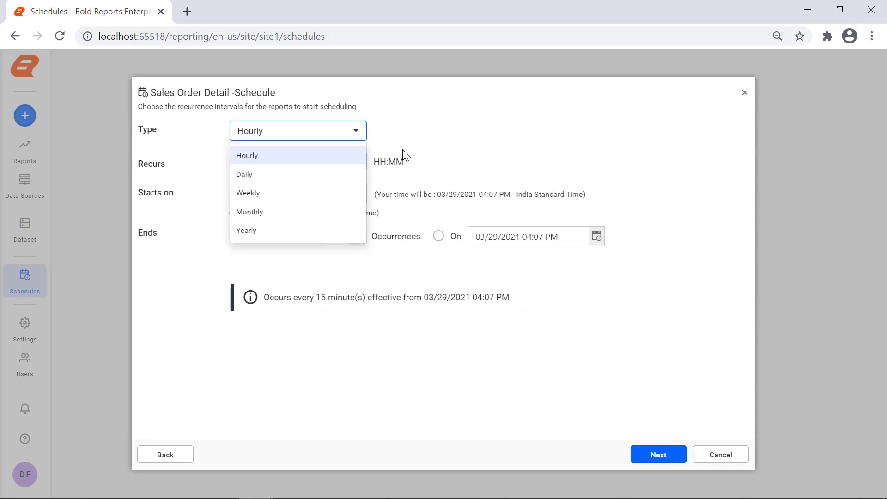
Set the schedule's recurrence type to Daily, every 1 day.
left_click(362, 179)
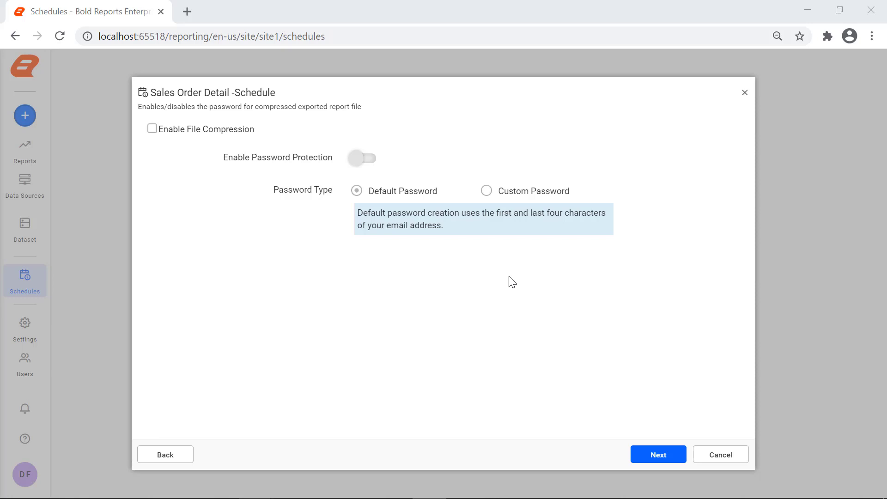
Enable file compression and password protection using the default password type.
left_click(154, 135)
left_click(154, 135)
left_click(371, 161)
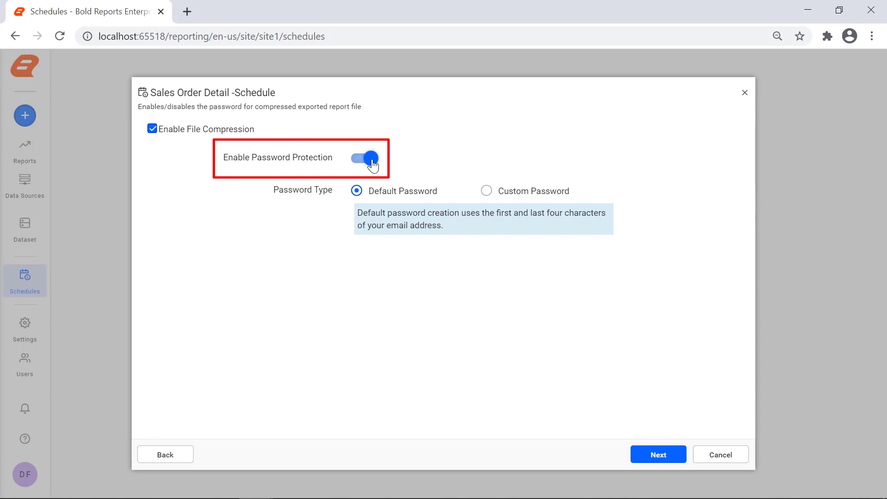
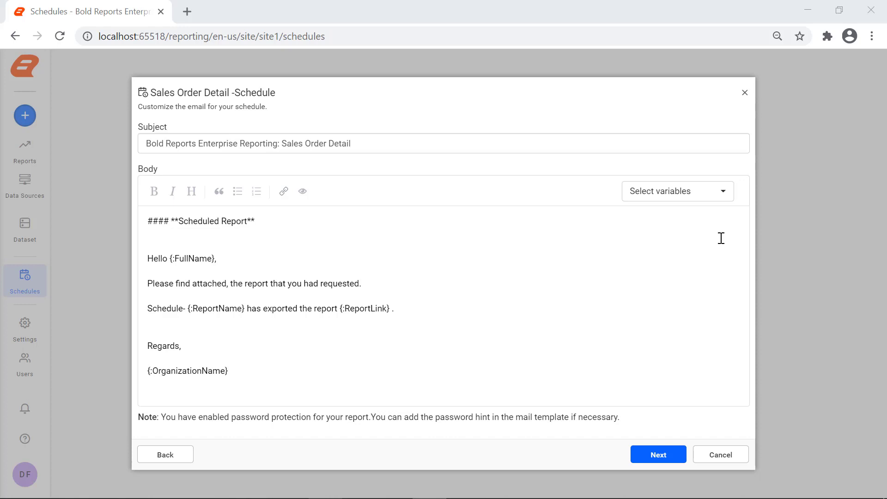
Review the available e-mail body variables and close the list without adding any.
left_click(724, 192)
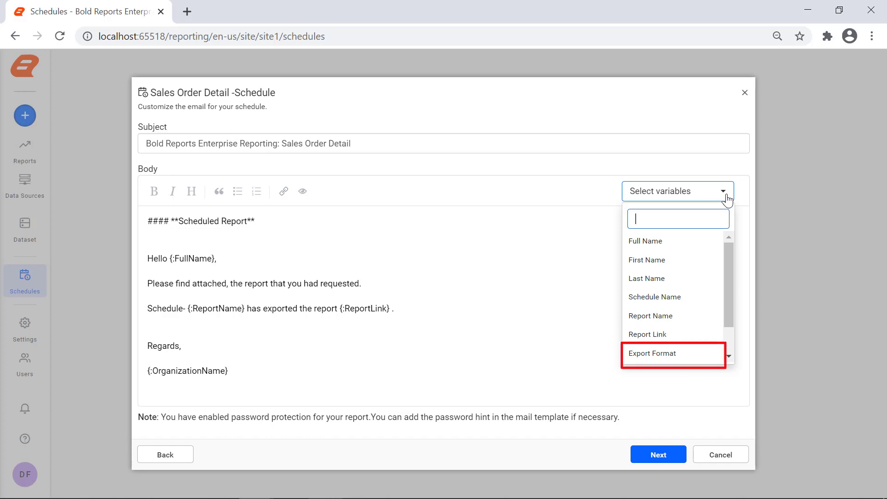
scroll(726, 199, "down", 1)
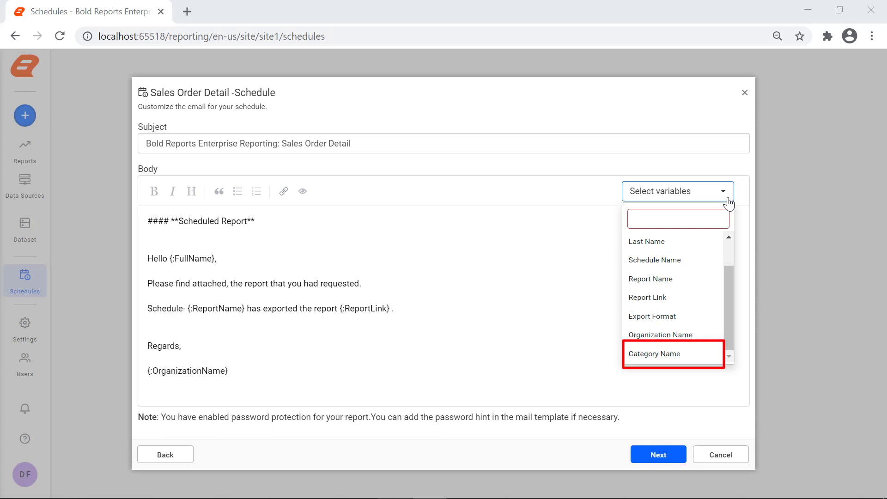
left_click(638, 437)
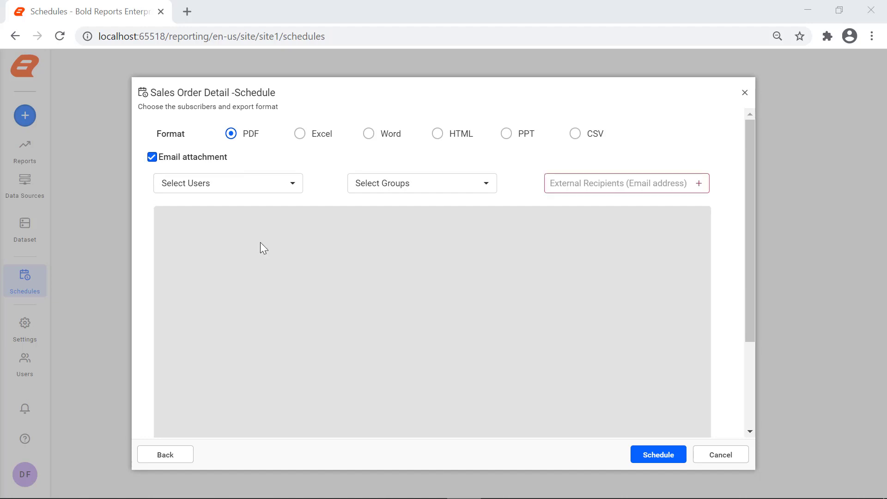
Subscribe one user and the System Administrator group to the schedule.
left_click(281, 188)
left_click(273, 248)
left_click(399, 185)
left_click(408, 248)
left_click(414, 265)
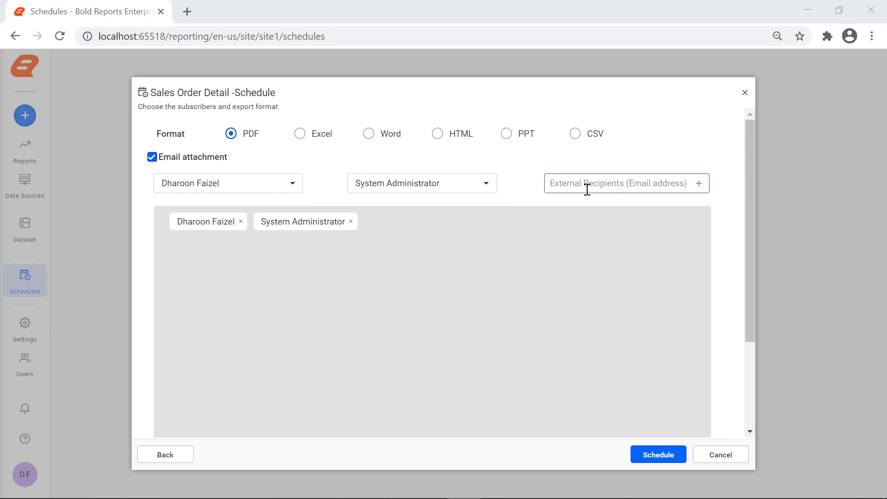
Add an external recipient's e-mail address, then save the schedule.
left_click(616, 180)
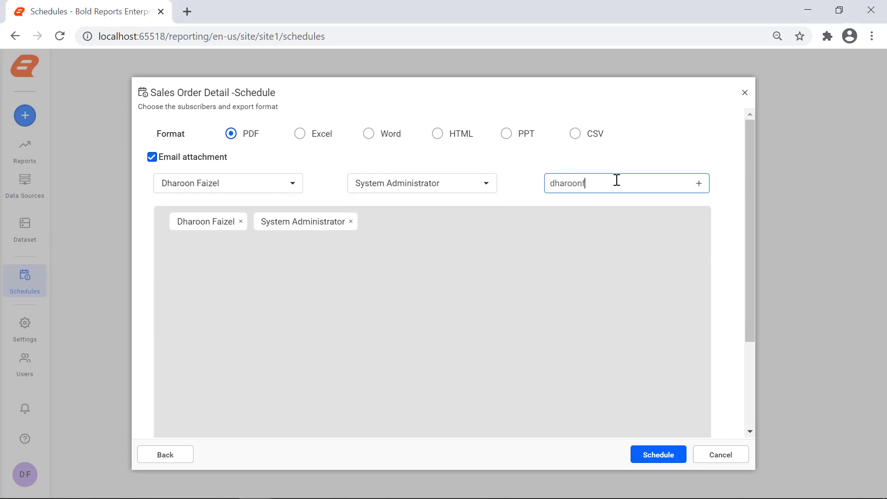
left_click(700, 185)
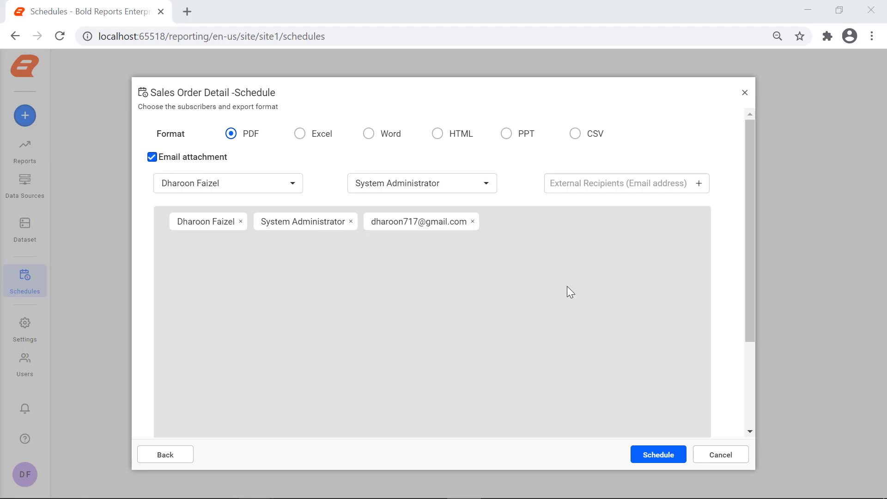
scroll(568, 287, "down", 3)
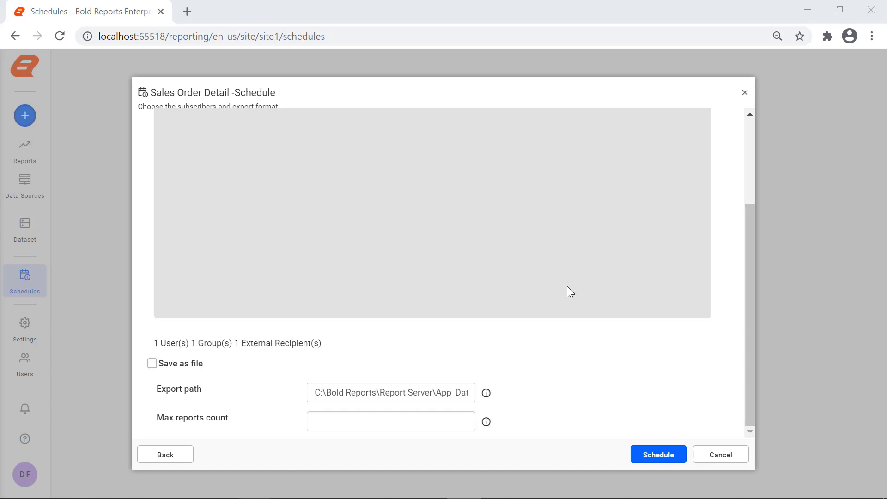
left_click(663, 457)
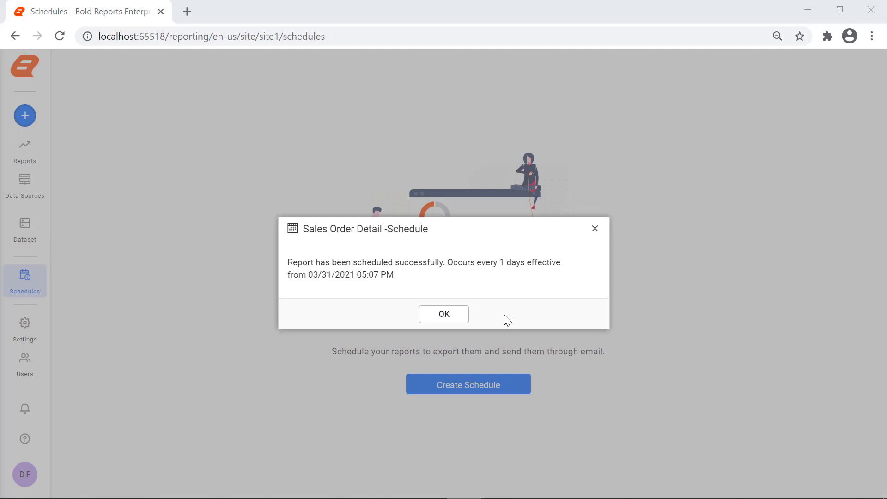
Run the Sales Order Daily Scheduler schedule immediately with Run Now.
left_click(445, 315)
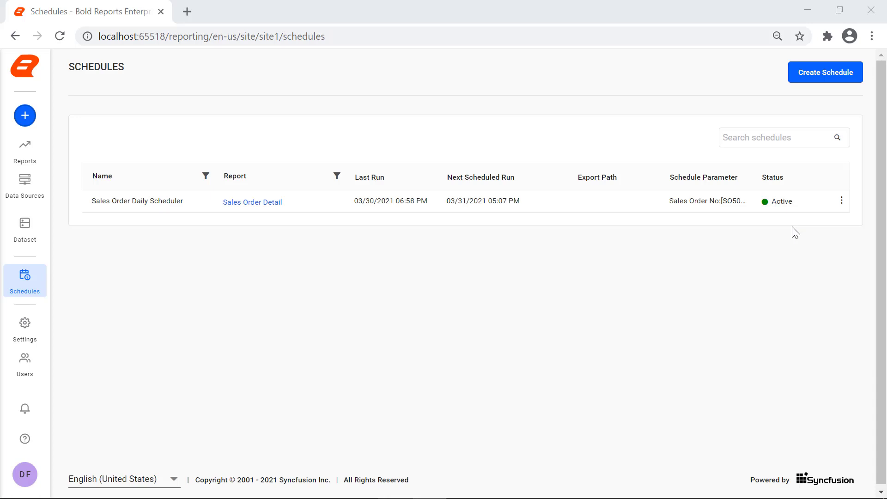
left_click(841, 206)
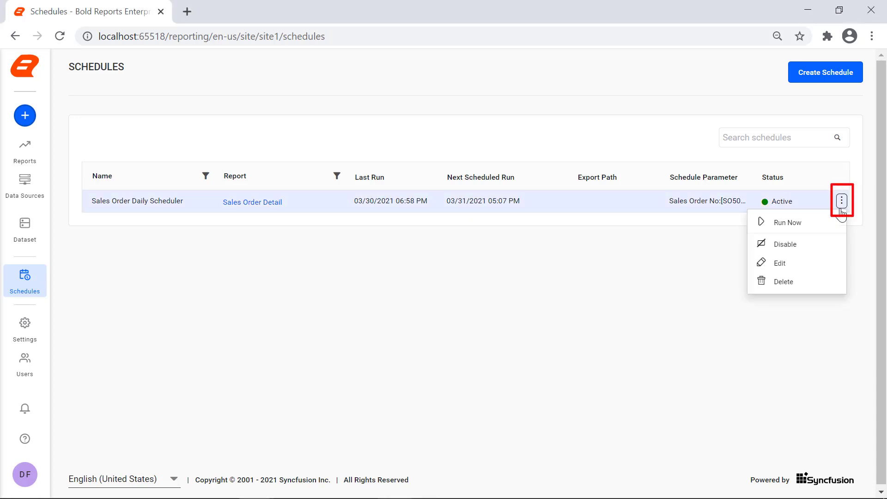
left_click(819, 228)
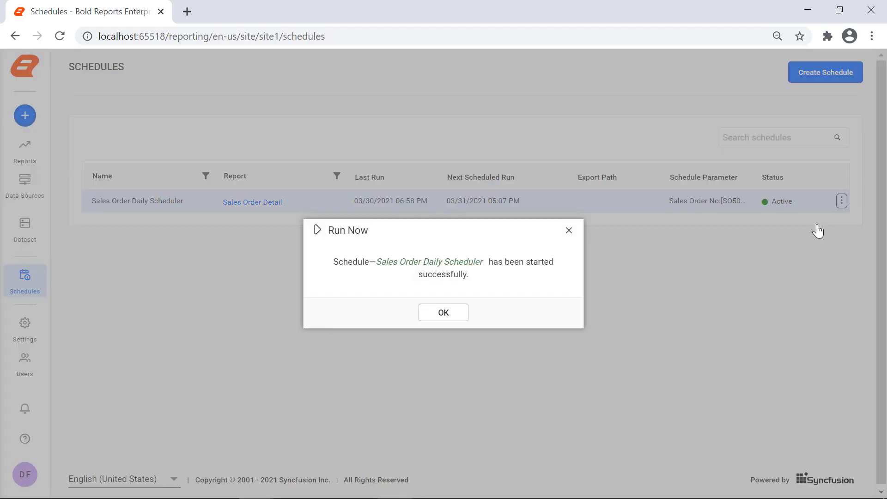
left_click(471, 310)
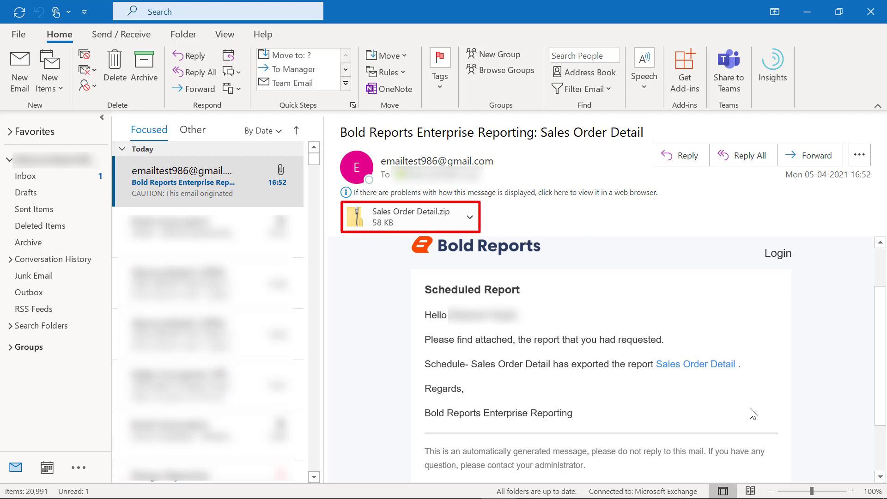
Save all attachments, including Sales Order Detail.zip, from the delivered Outlook e-mail.
left_click(470, 218)
left_click(458, 325)
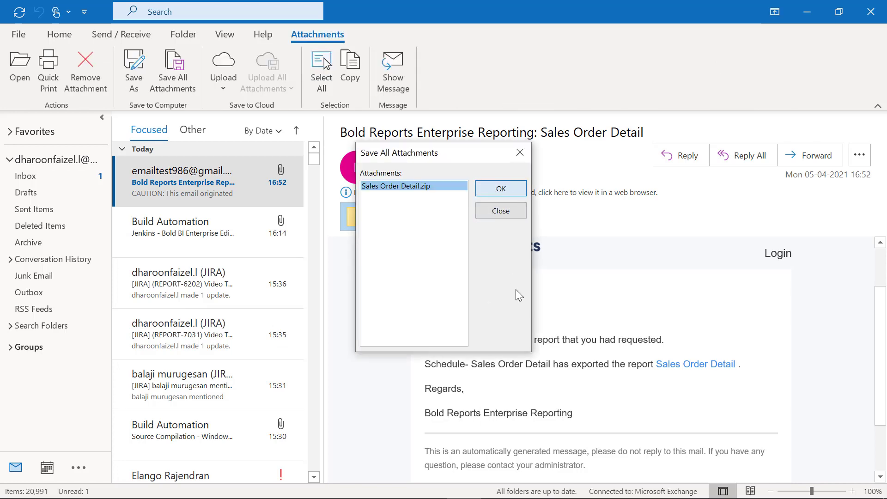
key("Escape")
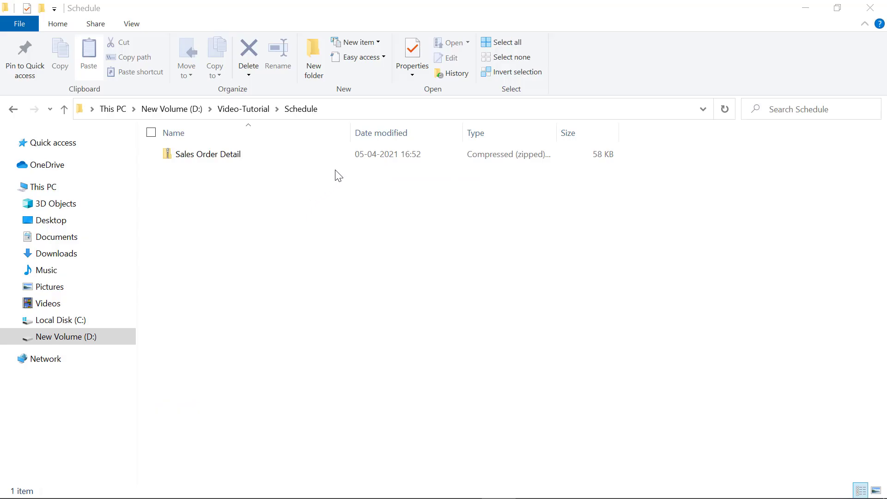
Extract Sales Order Detail.zip into its own folder and open the exported PDF inside.
left_click(344, 157)
right_click(343, 158)
left_click(318, 193)
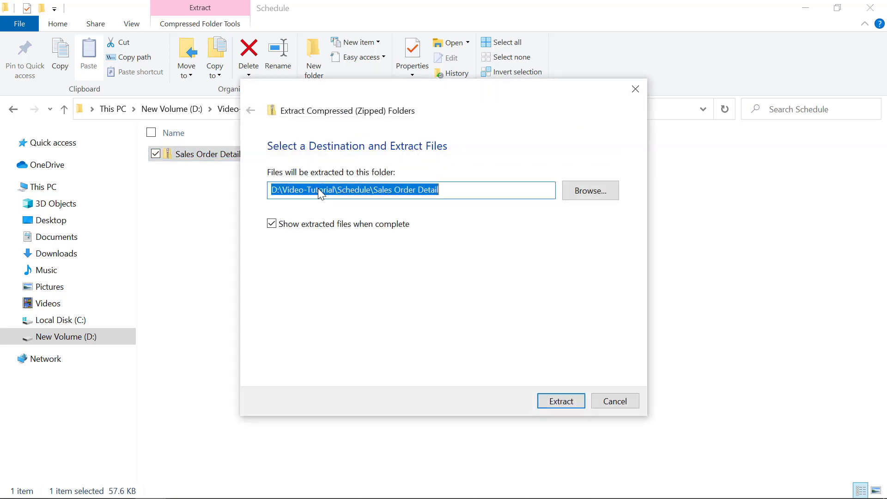
left_click(559, 398)
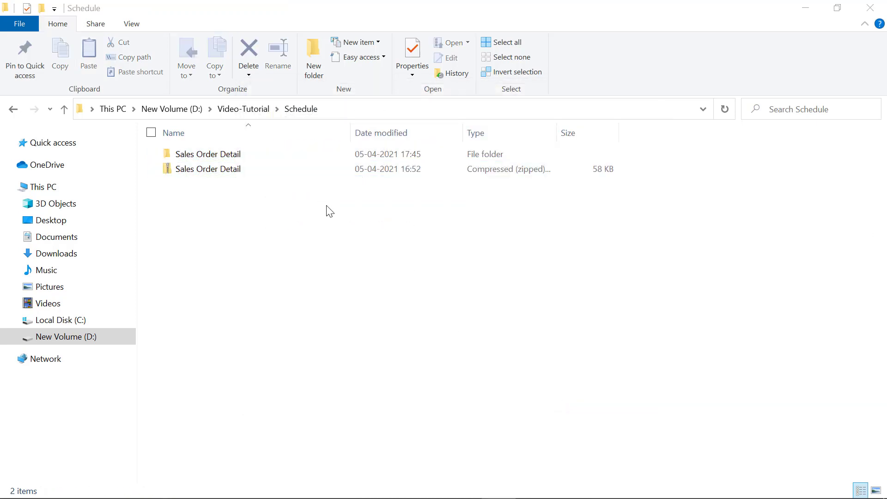
double_click(357, 158)
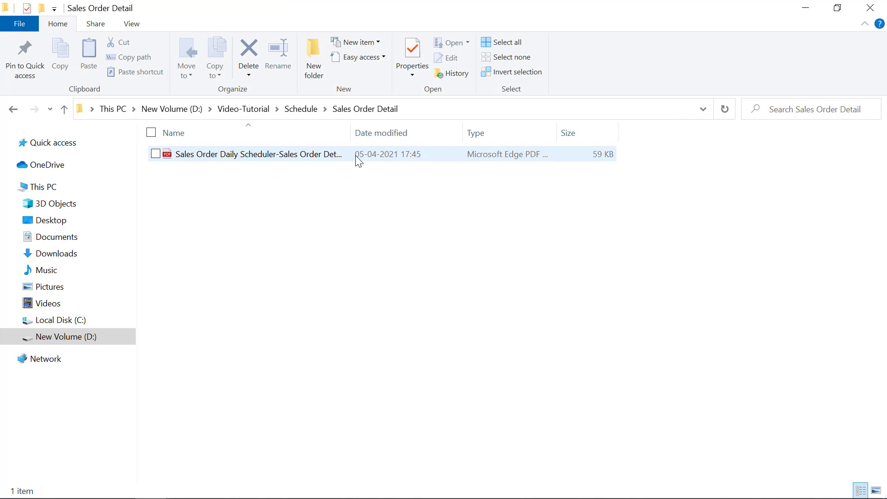
double_click(356, 157)
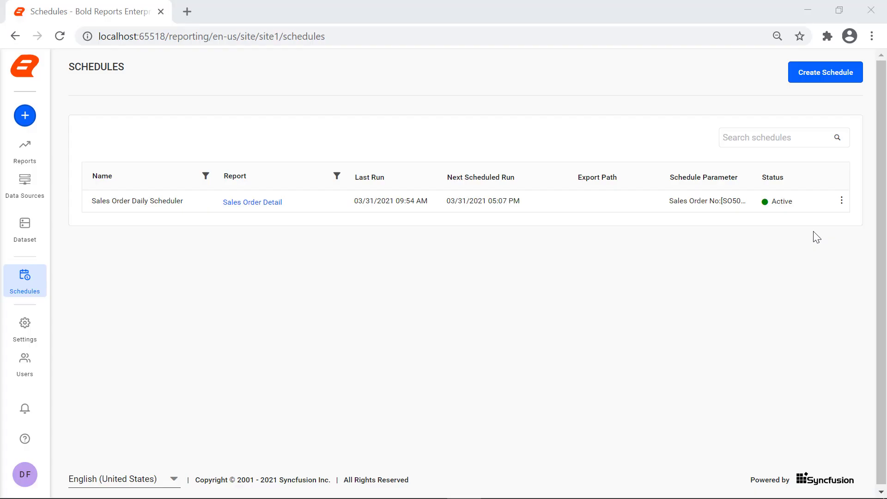
Disable Sales Order Daily Scheduler, then review its Edit and Delete actions without using them.
left_click(842, 202)
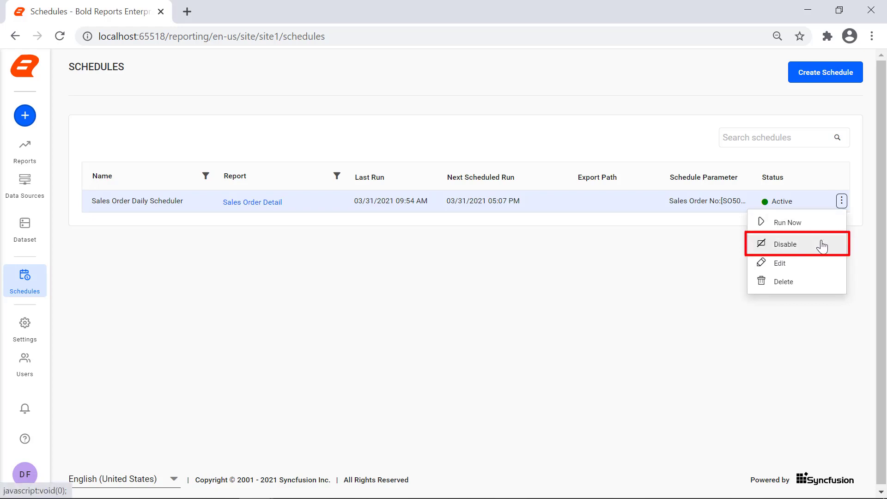
left_click(822, 245)
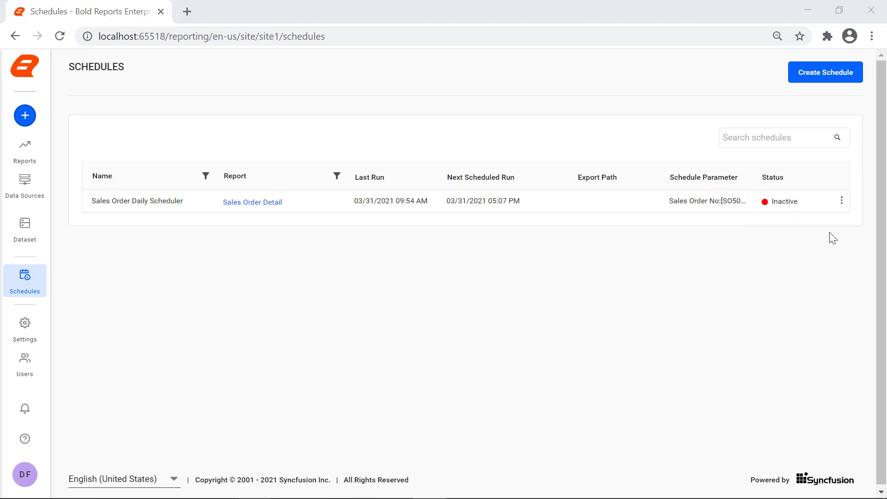
left_click(842, 203)
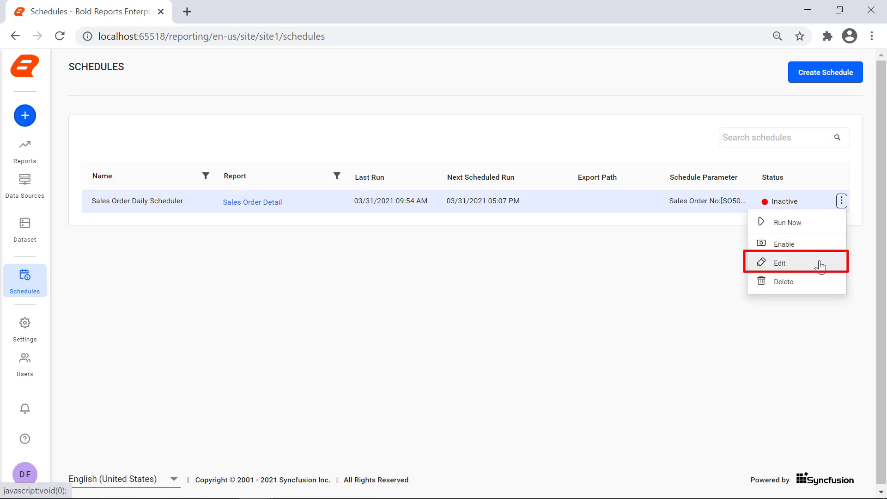
left_click(821, 265)
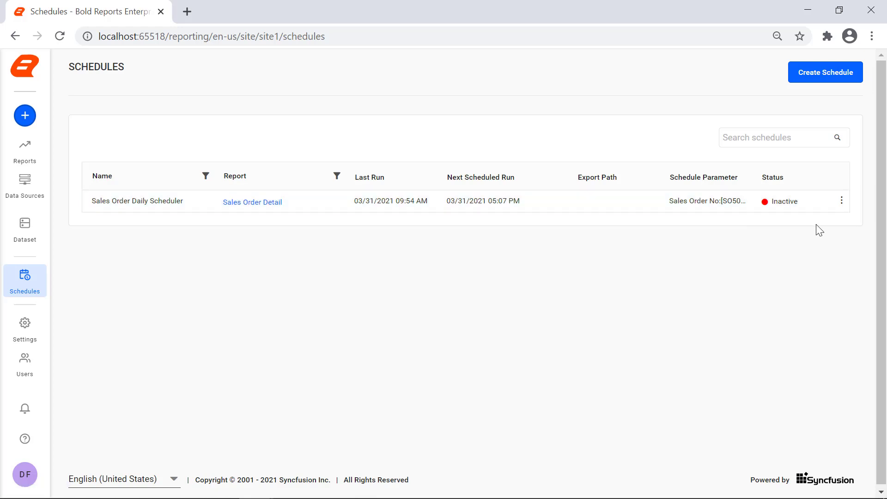
left_click(838, 207)
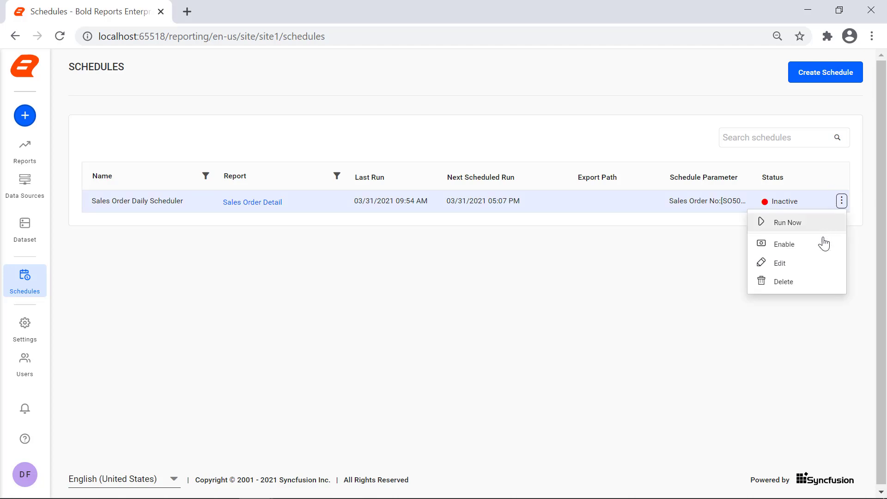
left_click(815, 281)
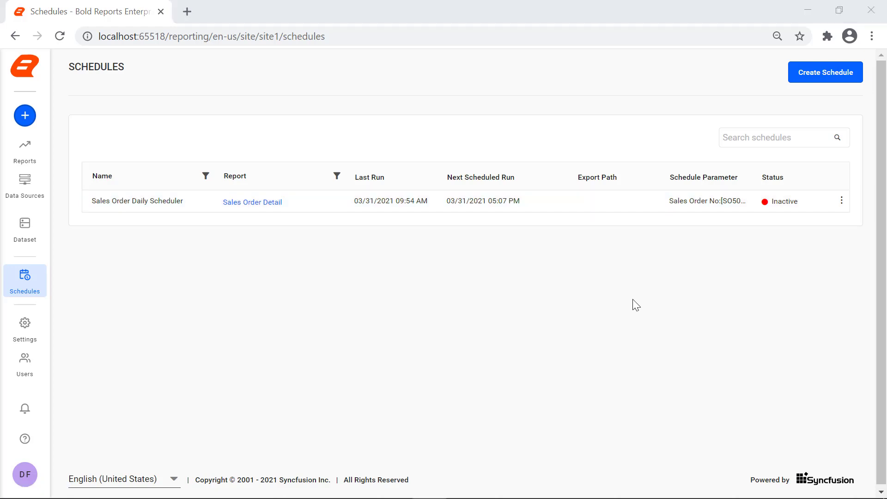